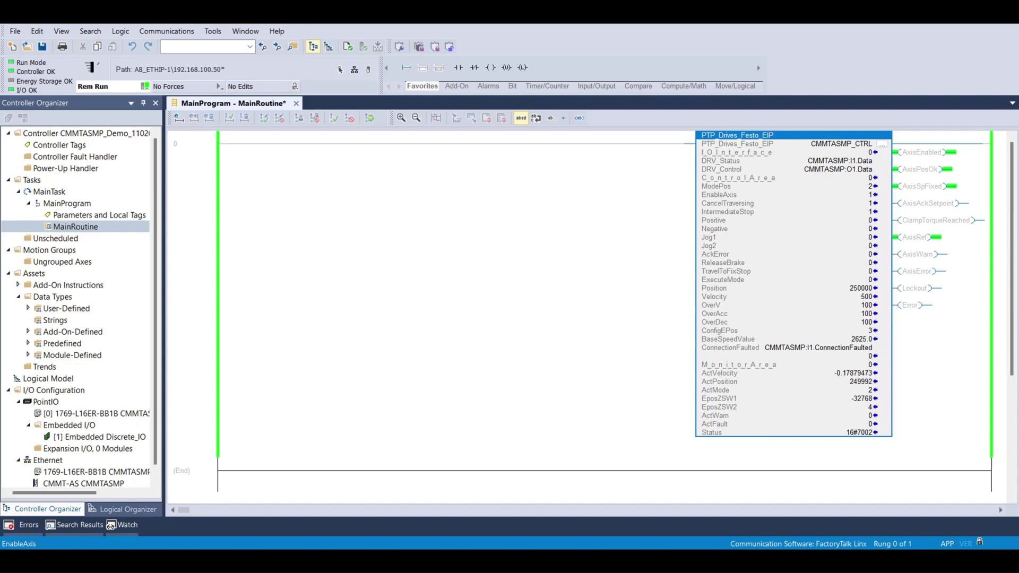
Review the AOI's OverV, Positive and ModePos inputs, then check the Base value acceleration setting
left_click(711, 305)
left_click(714, 220)
key("Up")
key("Up")
key("Up")
key("Up")
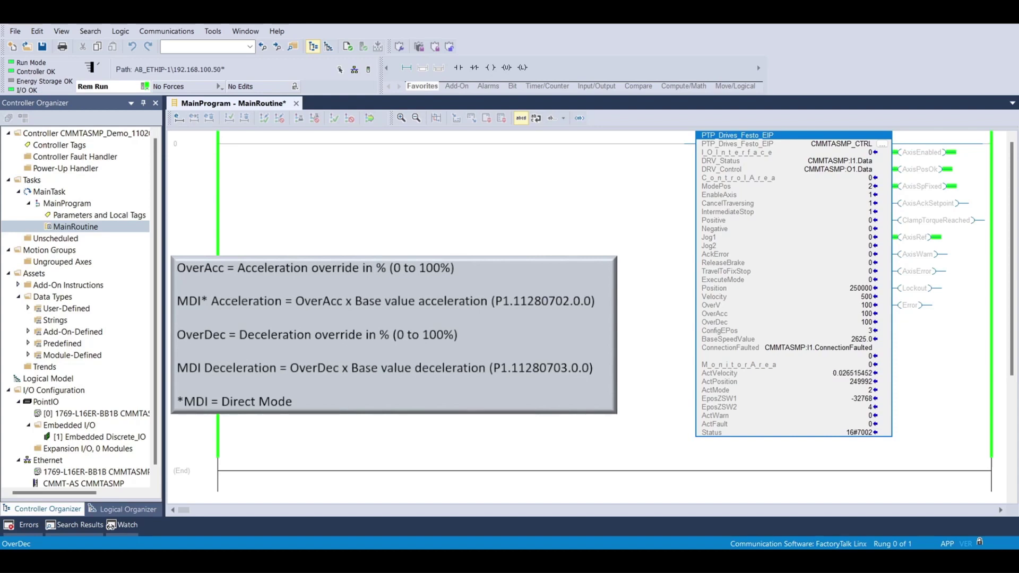
left_click(192, 292)
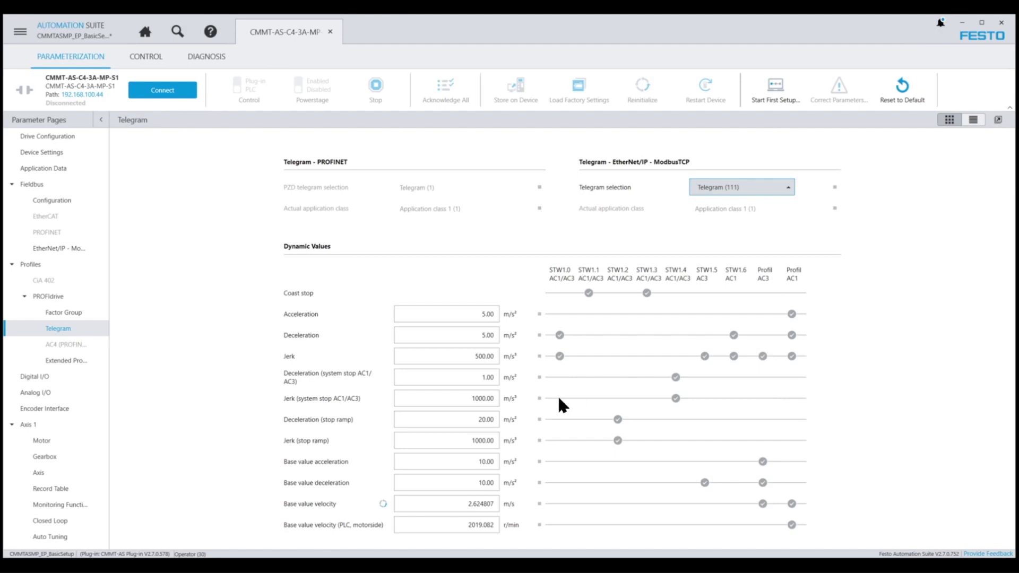
left_click(467, 460)
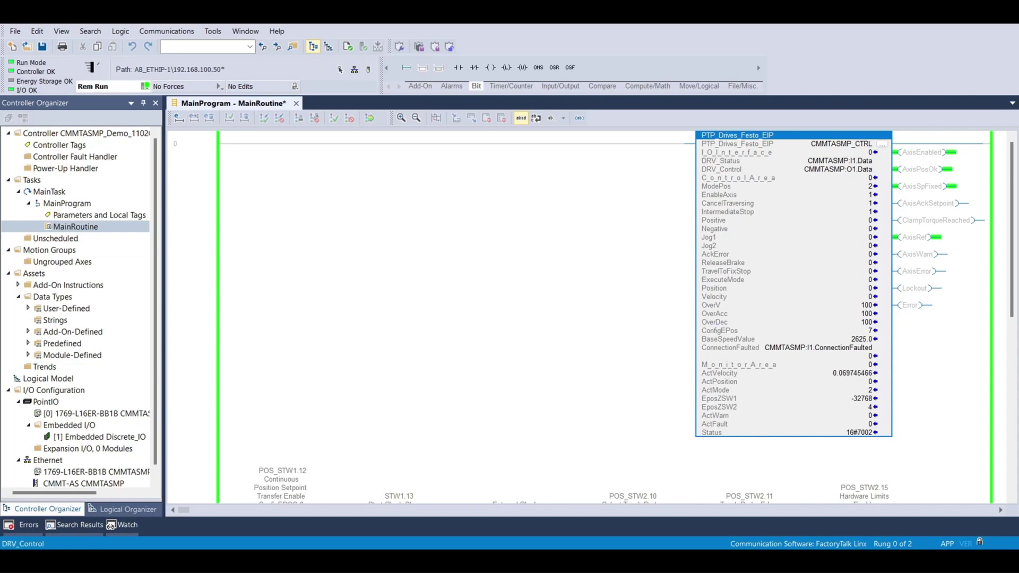
Enter target Position 250000 and Velocity 500 in the Festo AOI
double_click(869, 186)
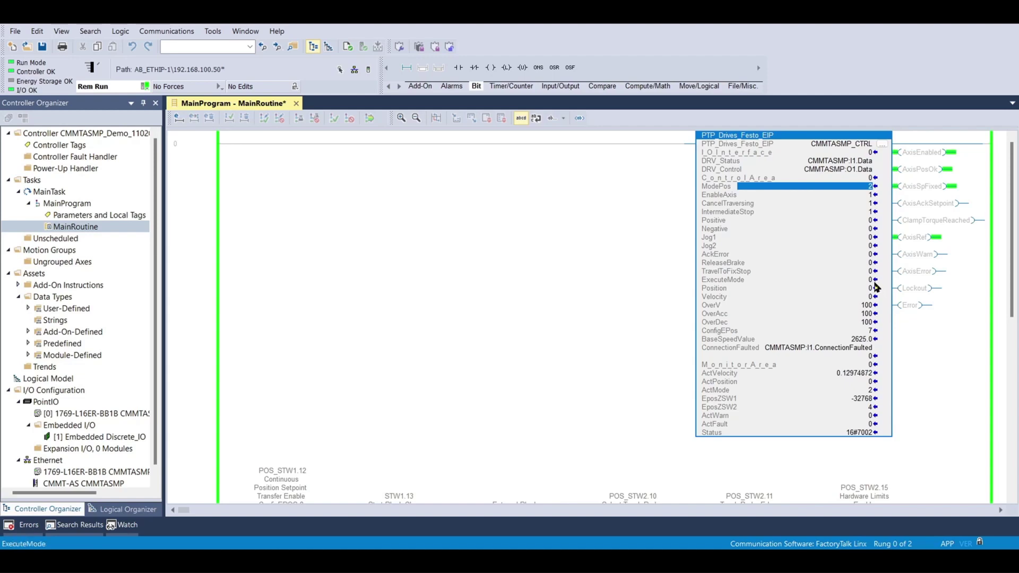
left_click(870, 290)
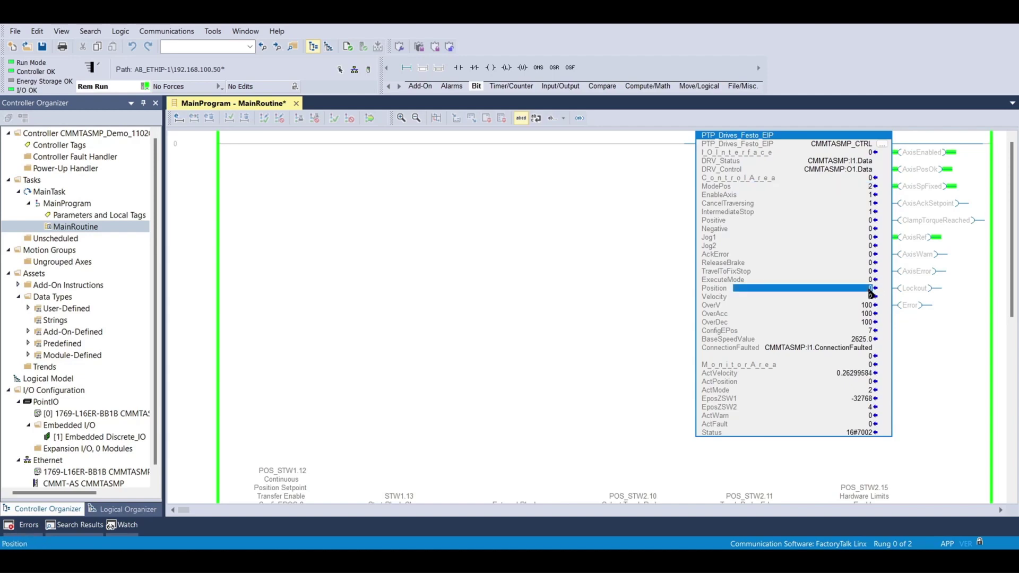
type("250000")
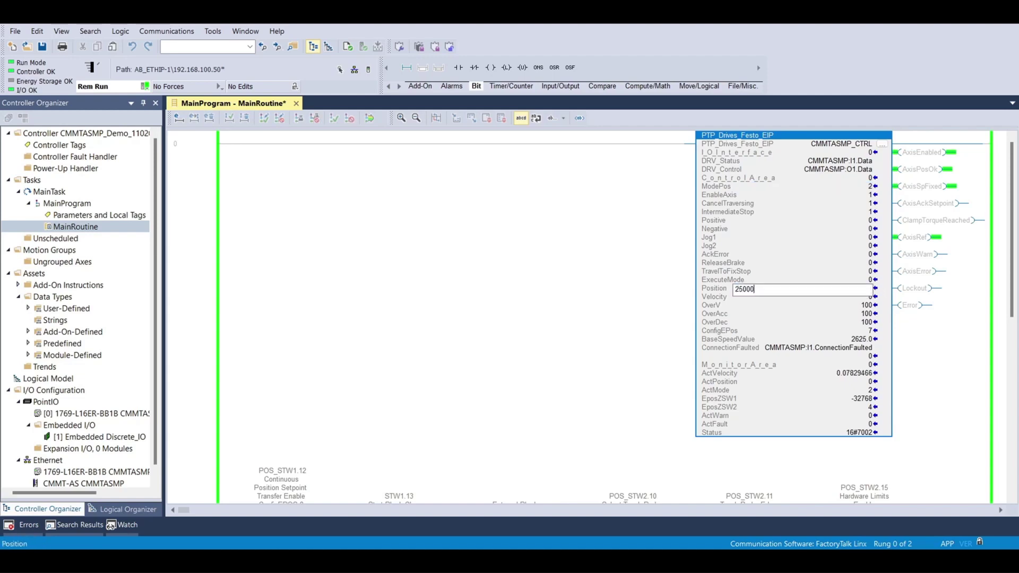
key("Return")
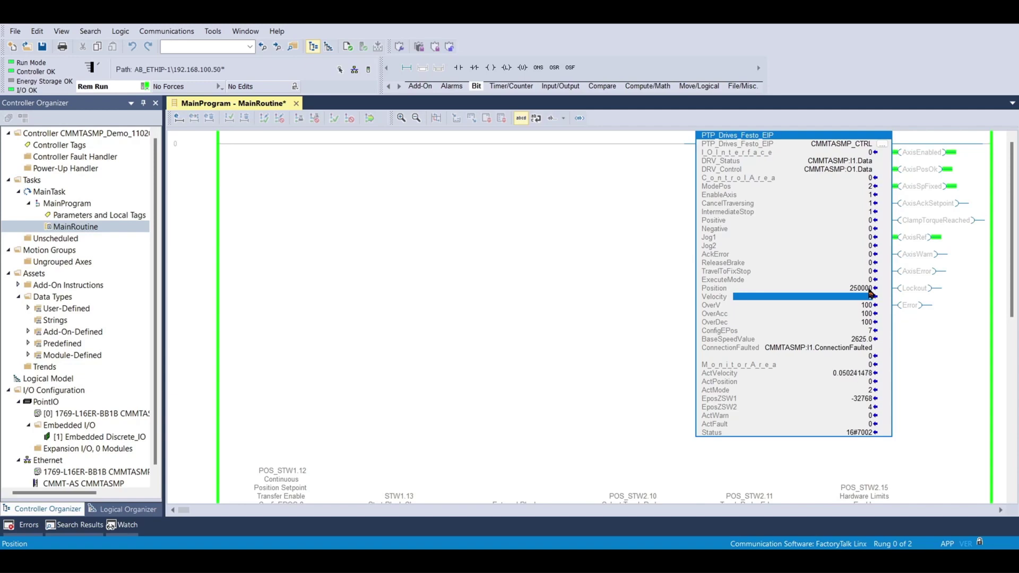
left_click(868, 297)
type("500")
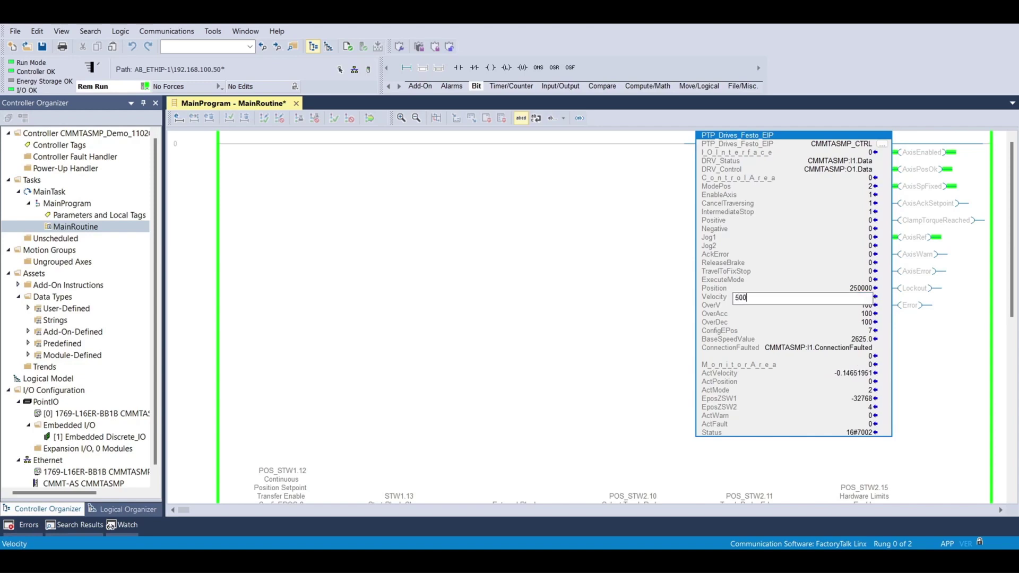
key("Return")
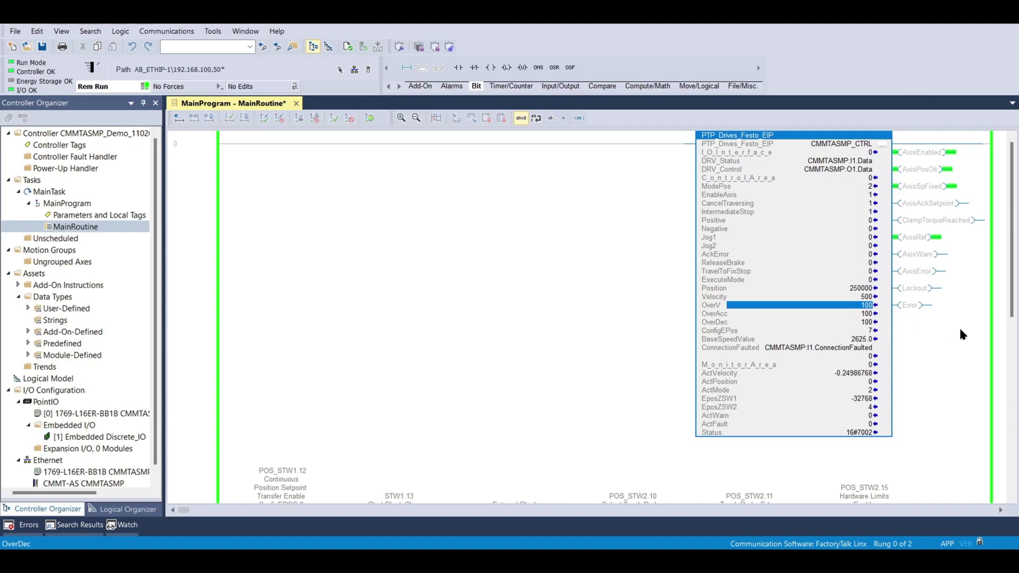
Set ExecuteMode to 1 to start the full-override move
left_click(600, 289)
left_click(813, 280)
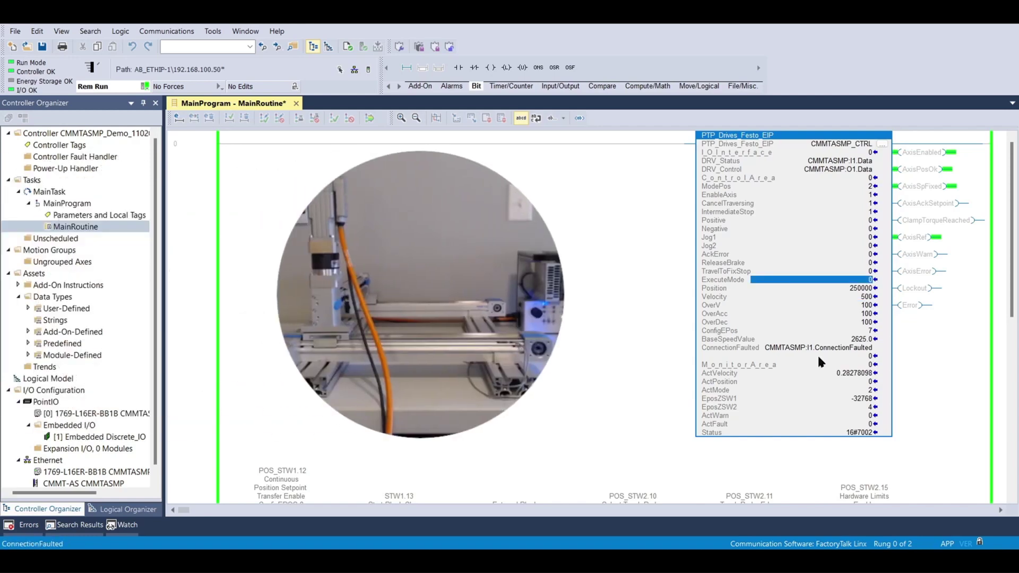
type("1")
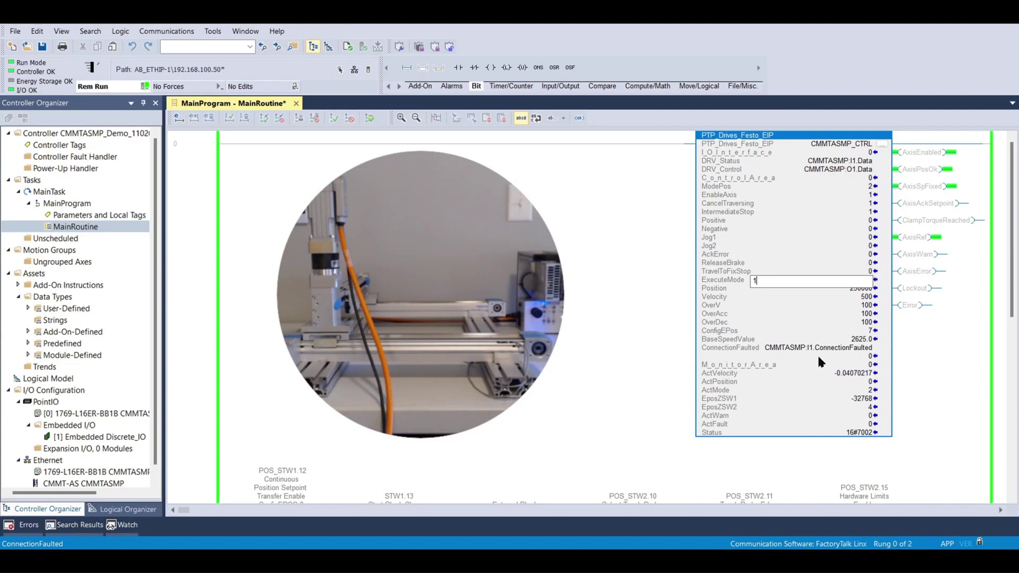
key("Return")
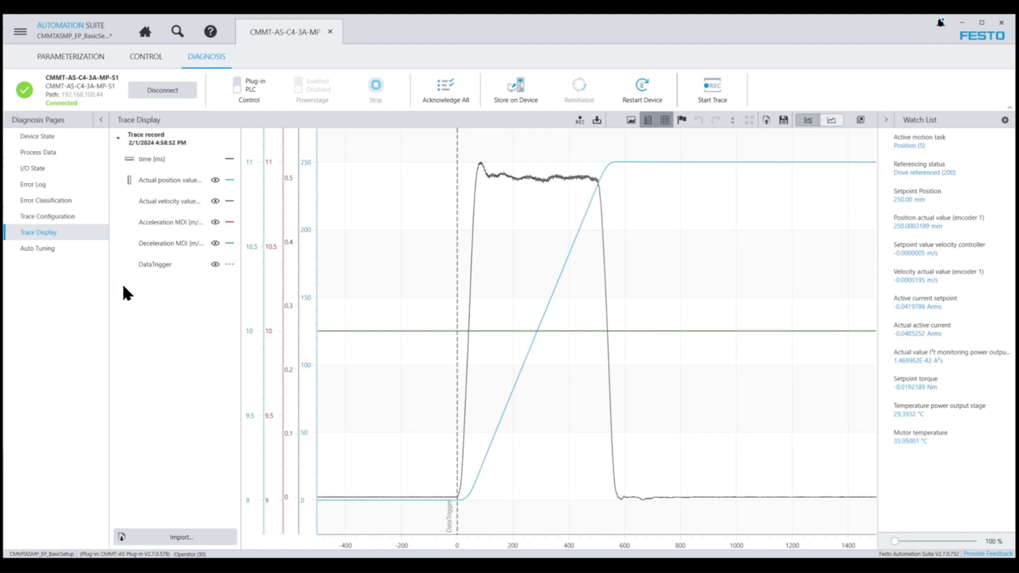
Read the full-override trace values on the chart, then start a new trace recording
mouse_move(469, 311)
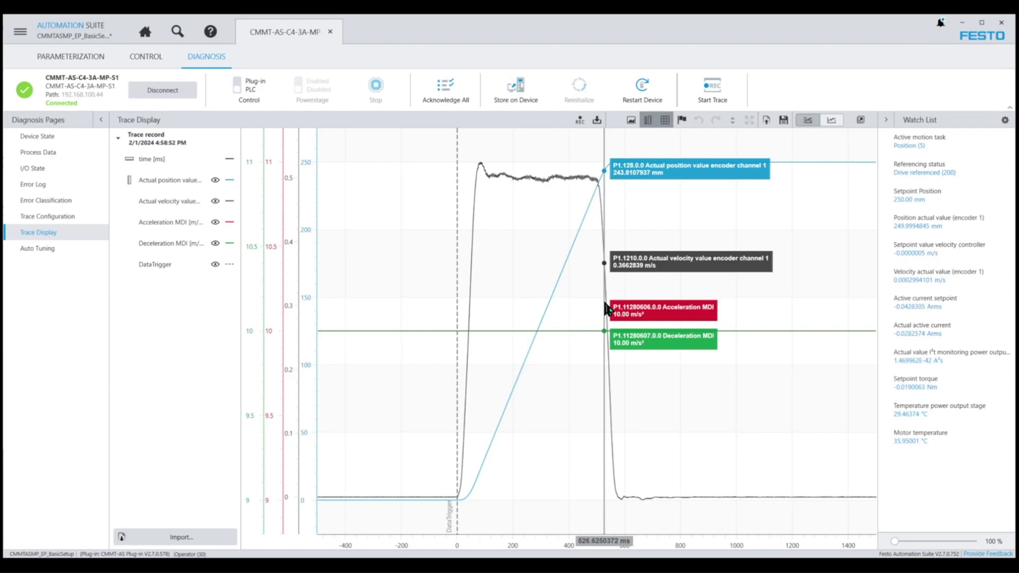
left_click(715, 86)
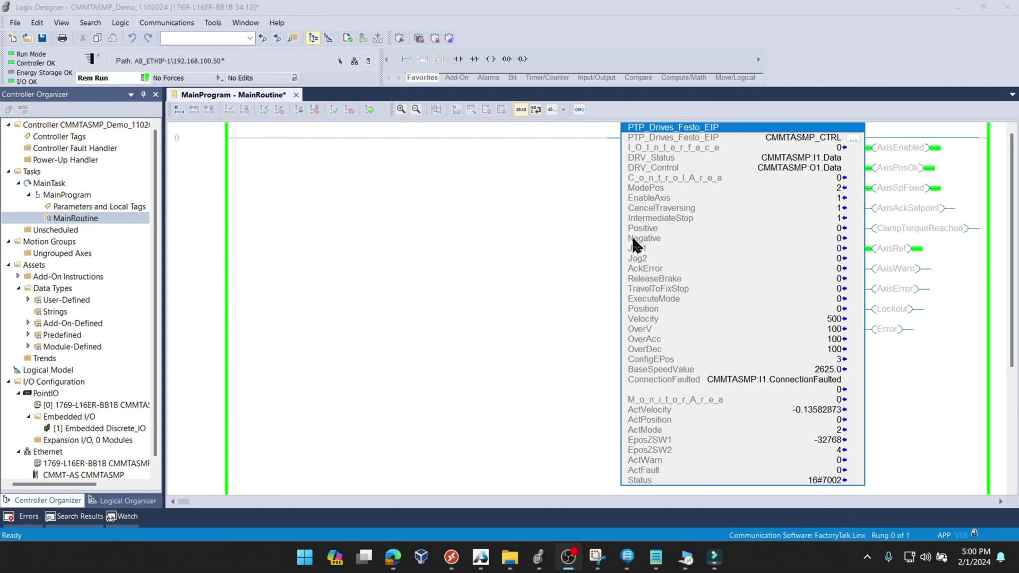
Enter Position 250000, keep Velocity 500, and set OverAcc and OverDec to 10
double_click(838, 310)
type("250")
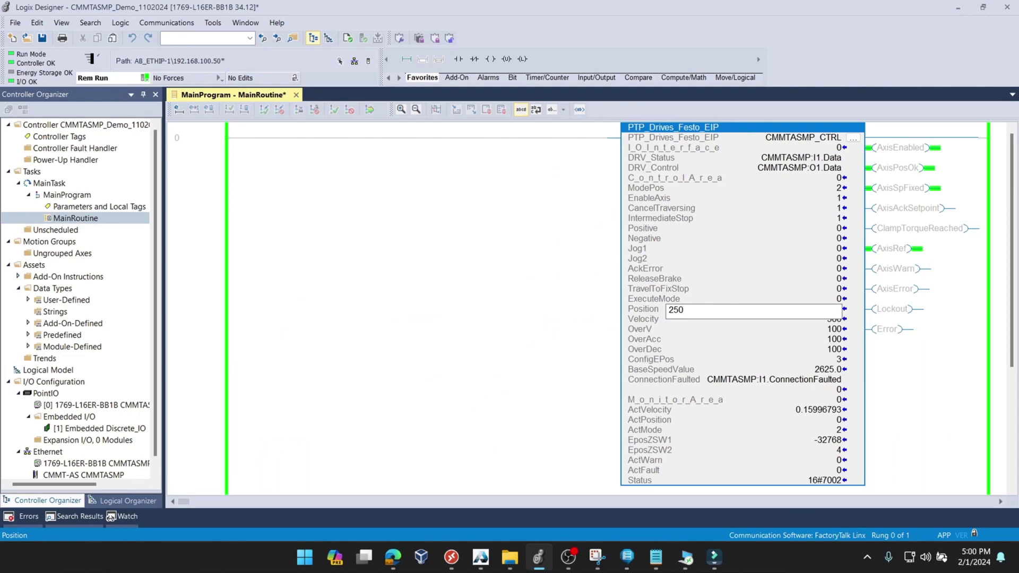
type("000")
double_click(837, 319)
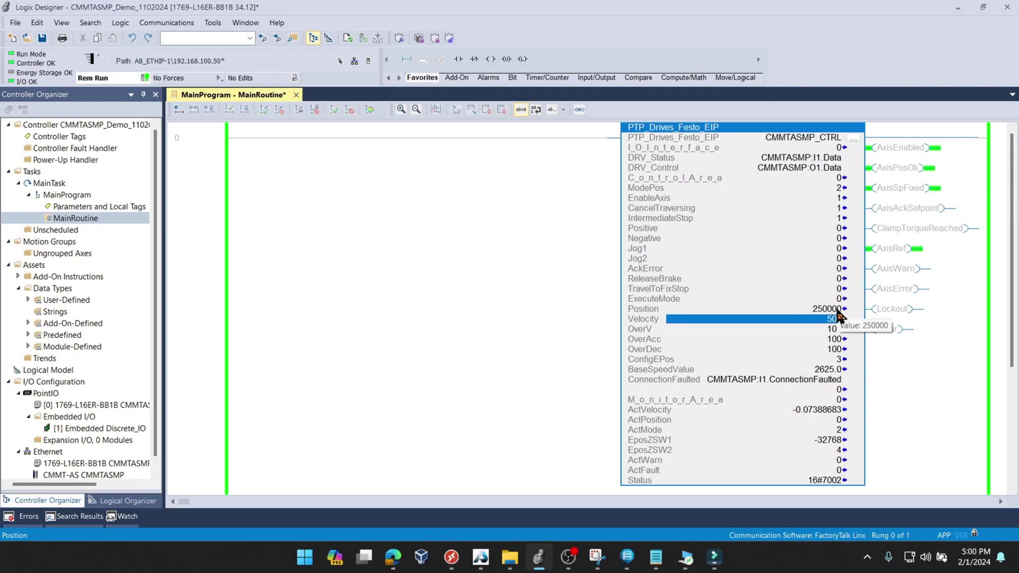
double_click(831, 340)
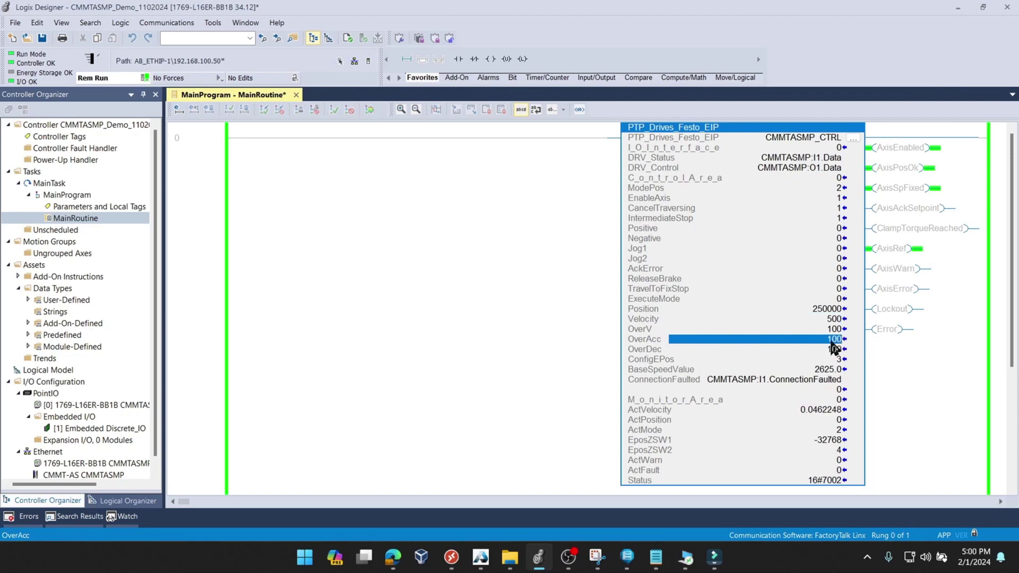
type("10")
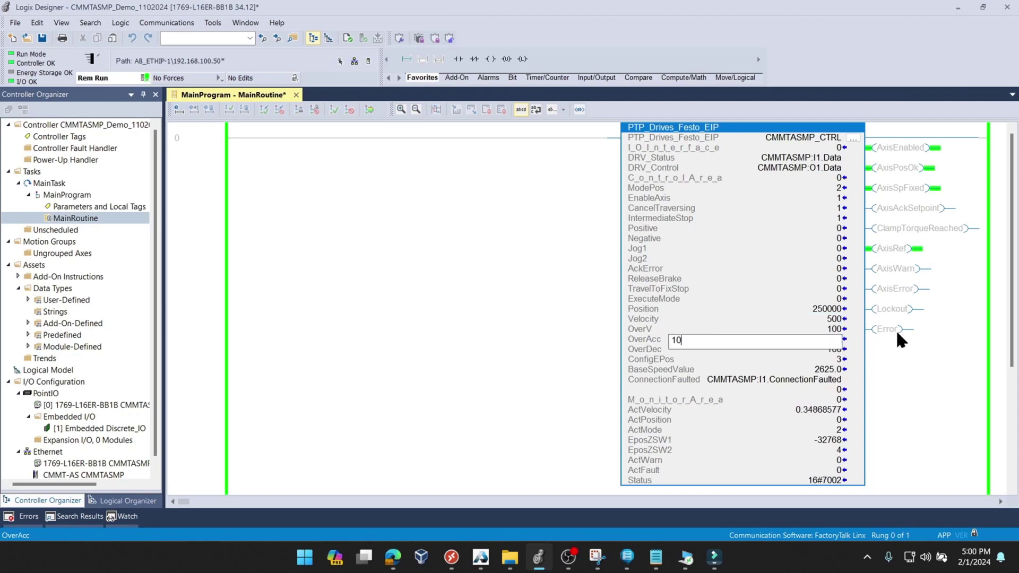
key("Return")
key("Down")
key("Down")
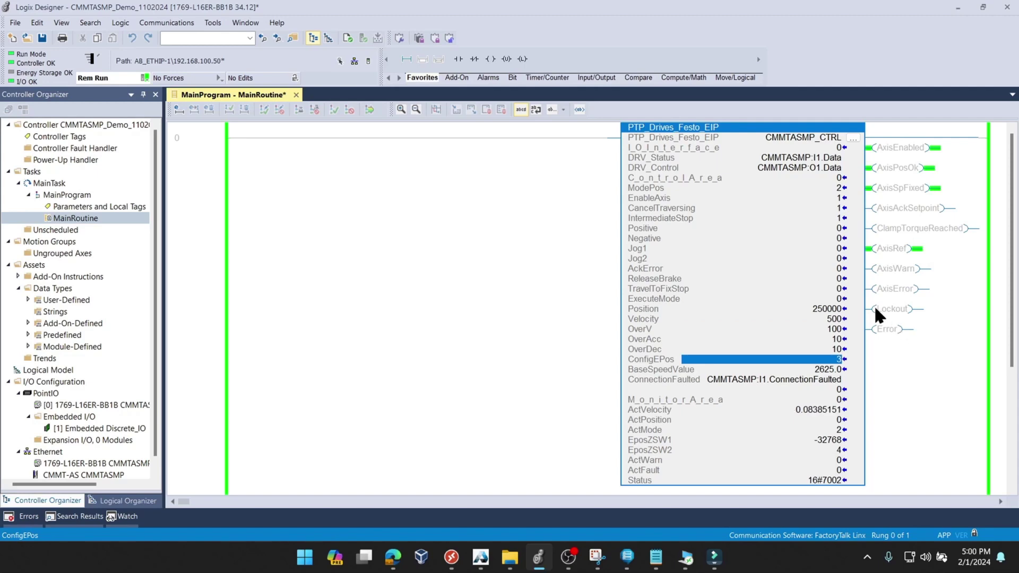
Set ExecuteMode to 1 to run the reduced-acceleration move
left_click(838, 300)
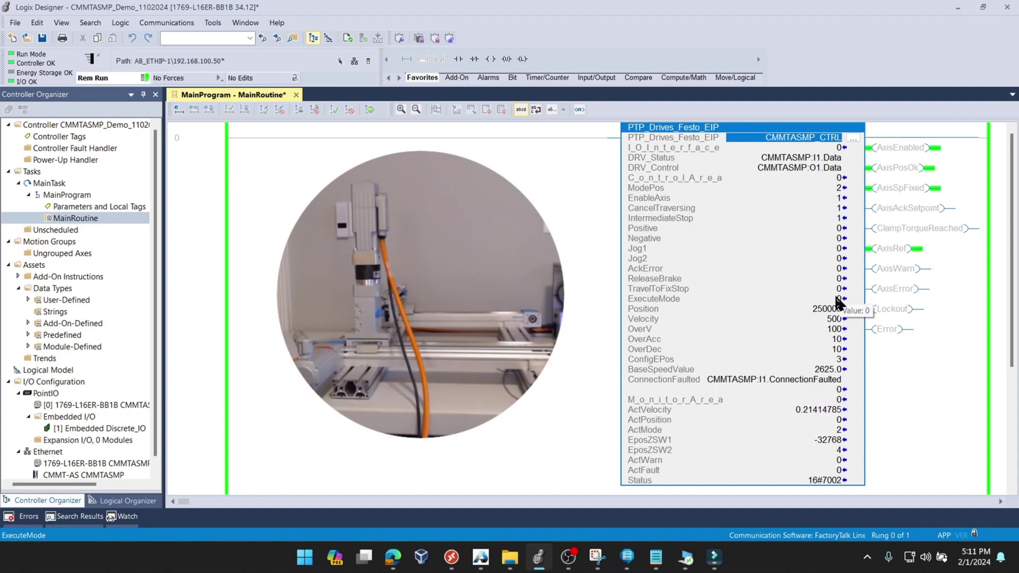
left_click(842, 300)
type("1")
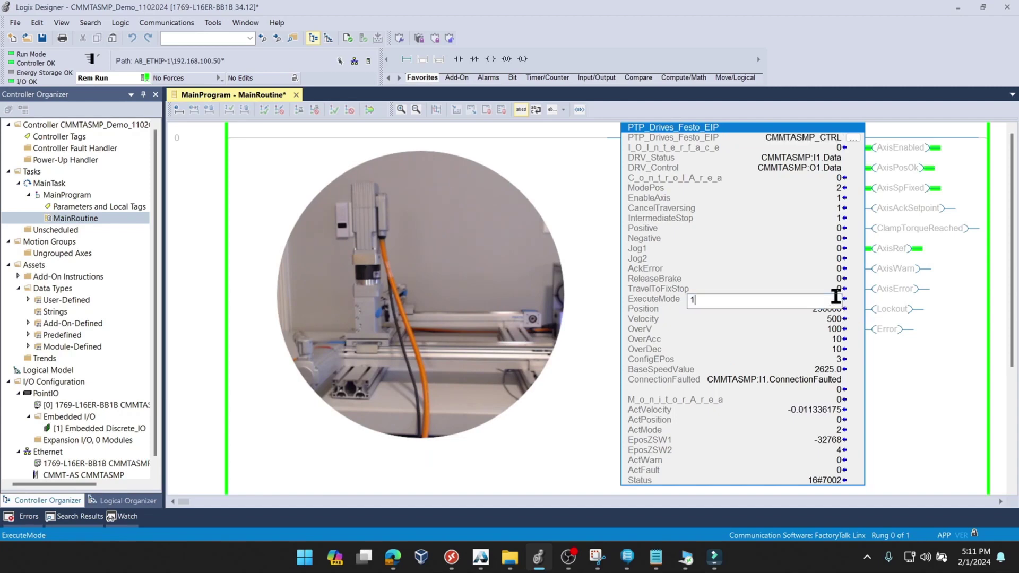
key("Return")
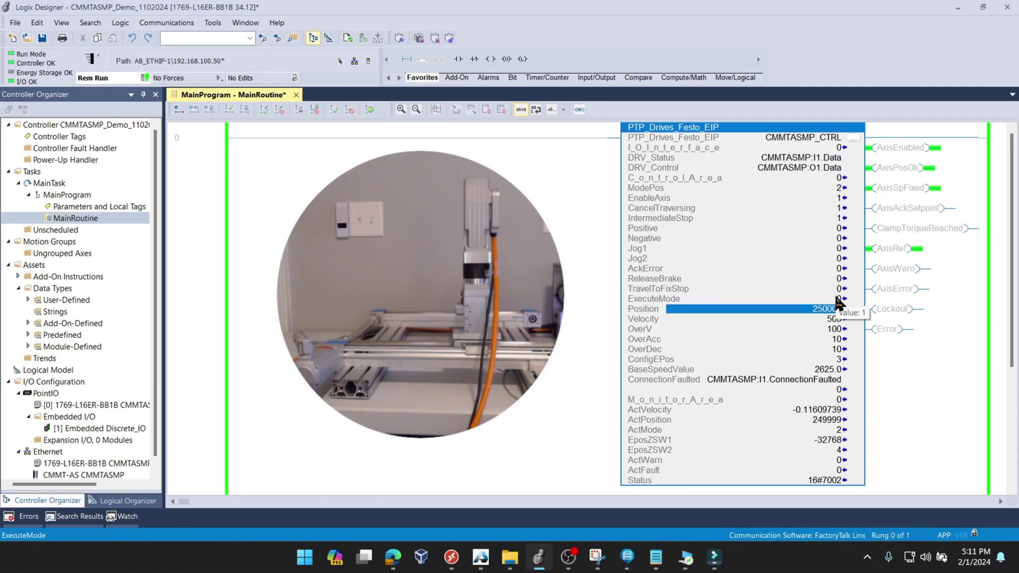
key("Home")
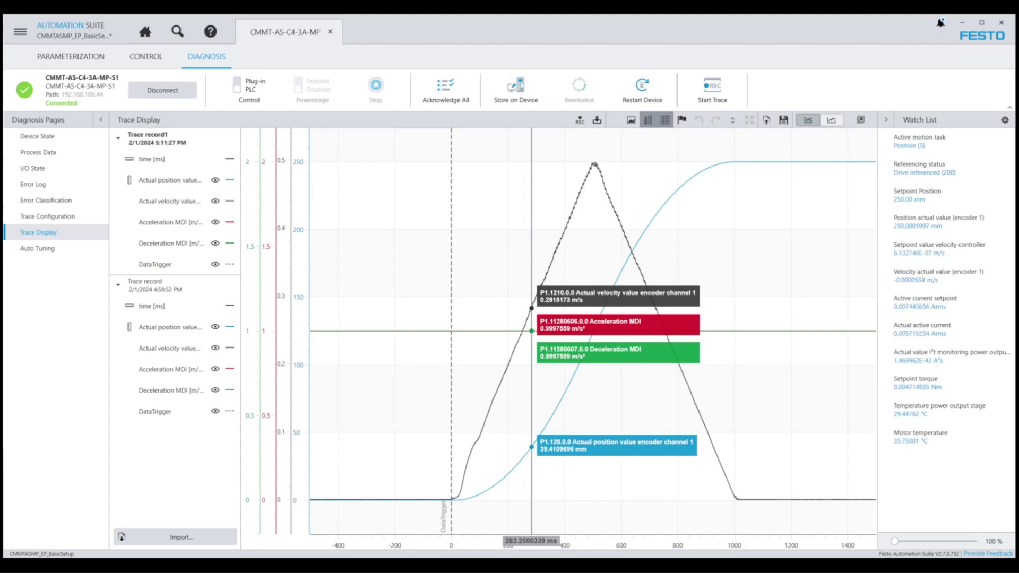
Read the 10% trace at its velocity peak, moving the time cursor to about 730 ms
left_click(593, 332)
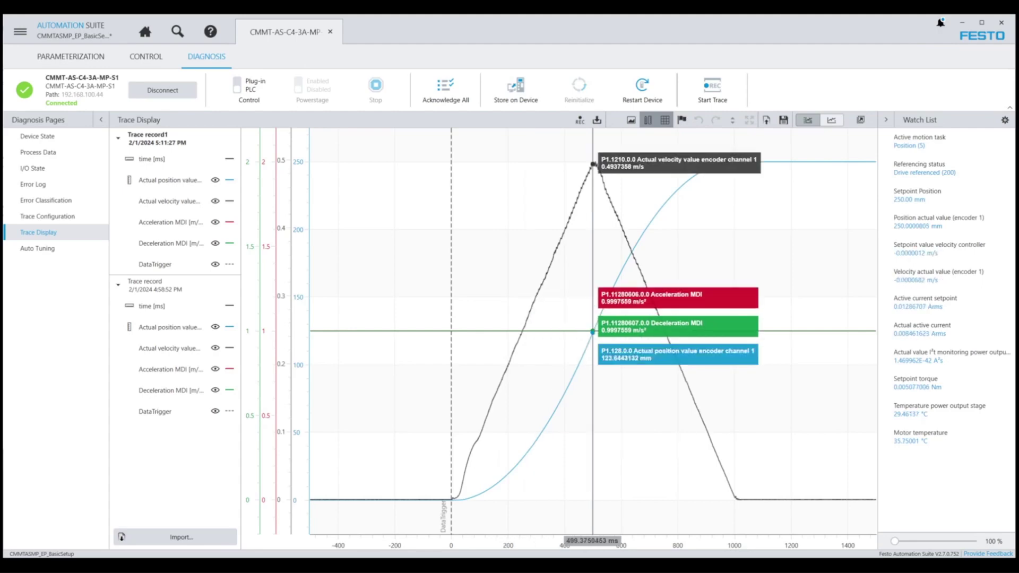
mouse_move(593, 332)
left_mouse_down()
mouse_move(663, 332)
mouse_move(654, 331)
left_mouse_up()
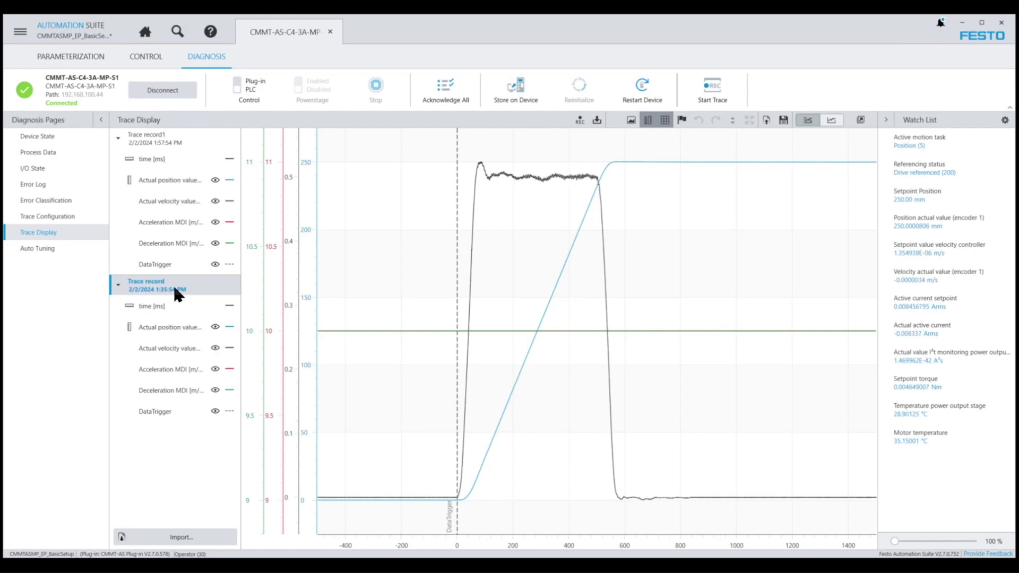
Show the curves of Trace record1 in the Trace Display list
left_click(171, 147)
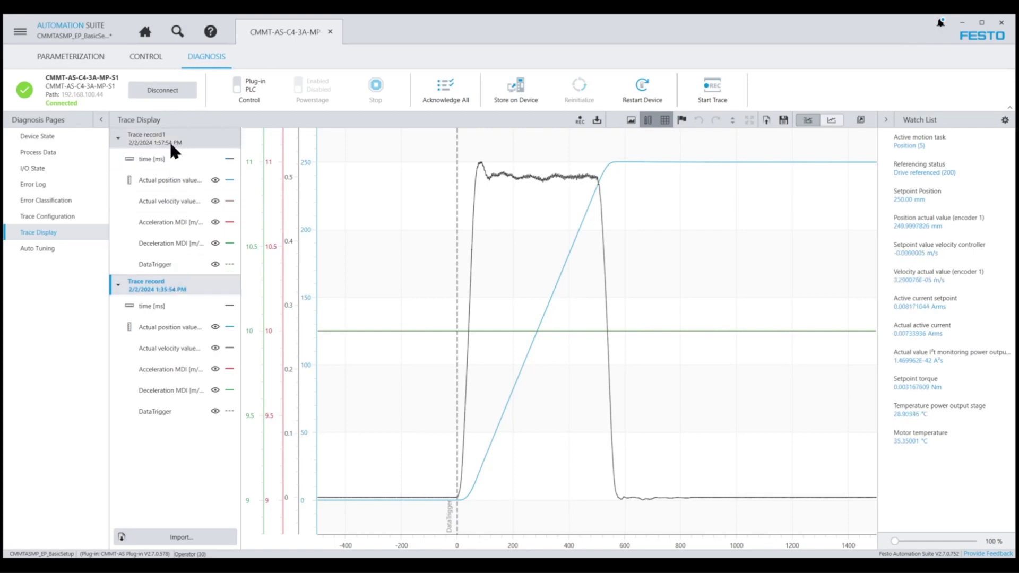